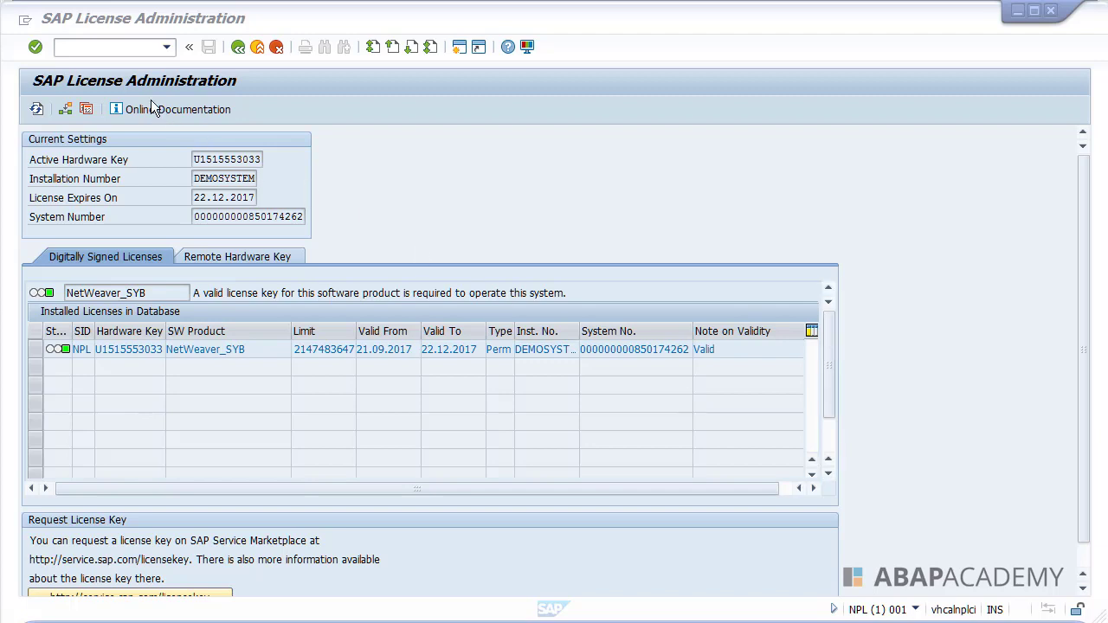
# Open the ABAP Editor start screen with transaction /nse8
pyautogui.click(113, 51)
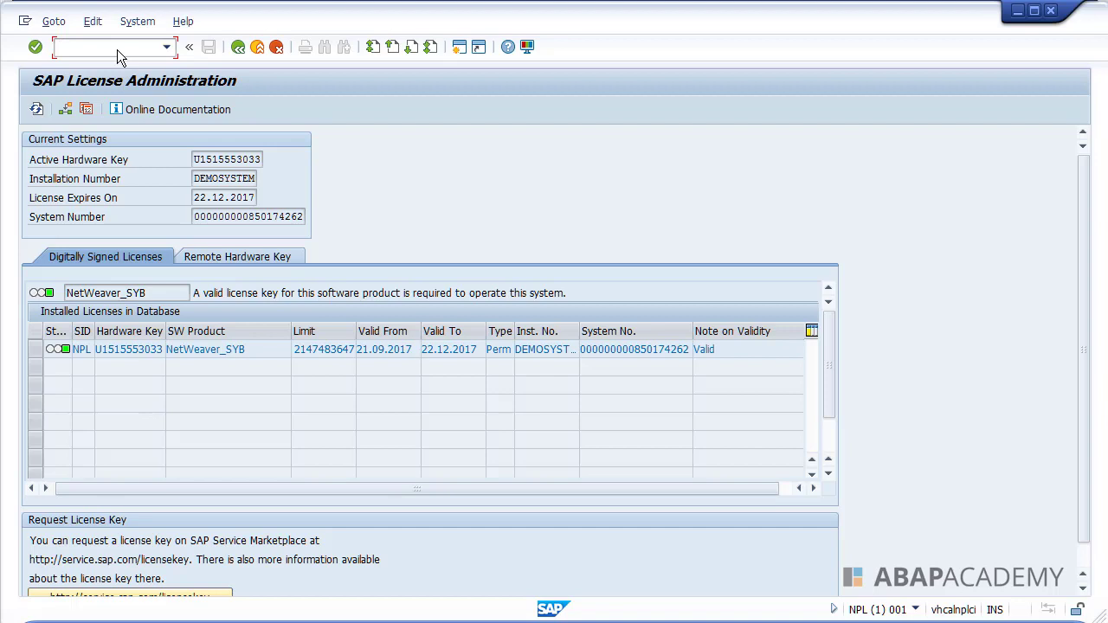
pyautogui.write('/nse38')
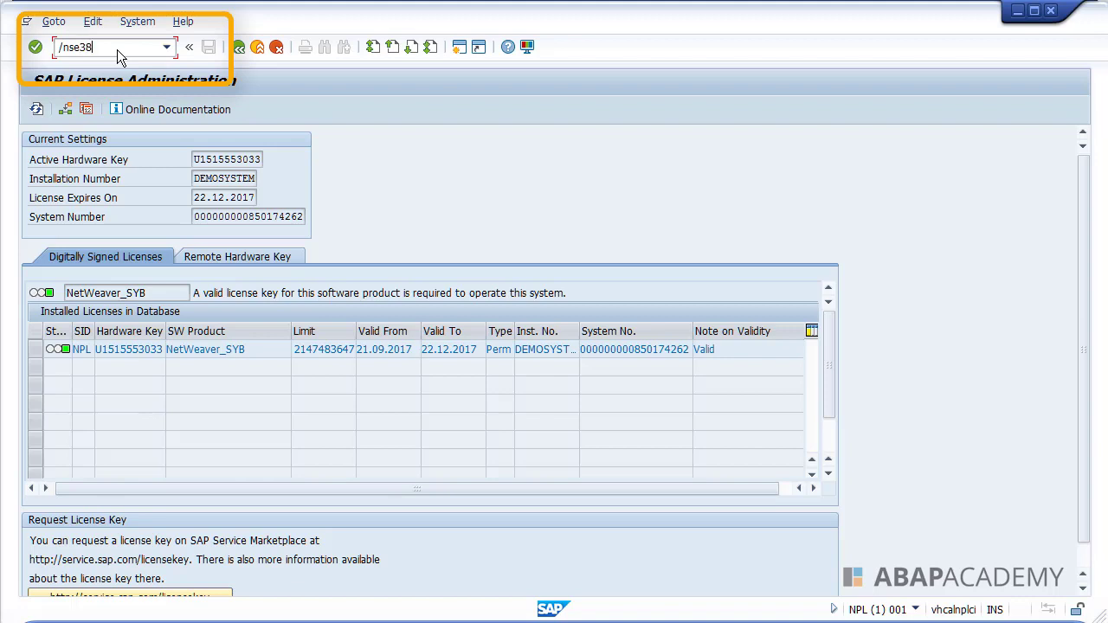
pyautogui.press('Return')
# Start creating program ZTEST and focus the access key field in the developer registration dialog
pyautogui.click(128, 172)
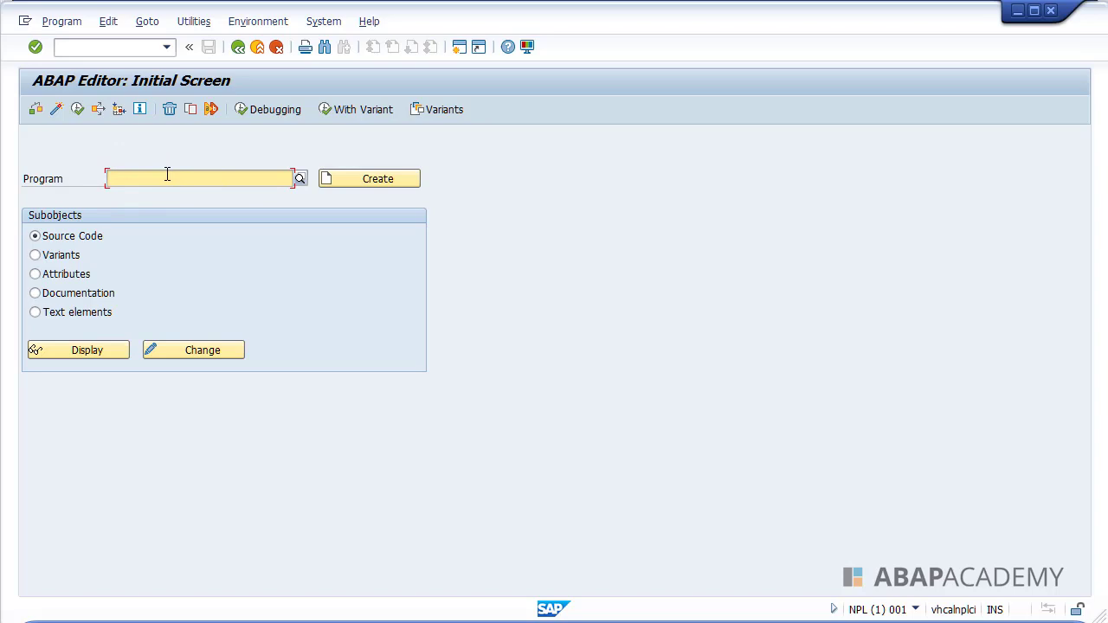
pyautogui.write('ztest')
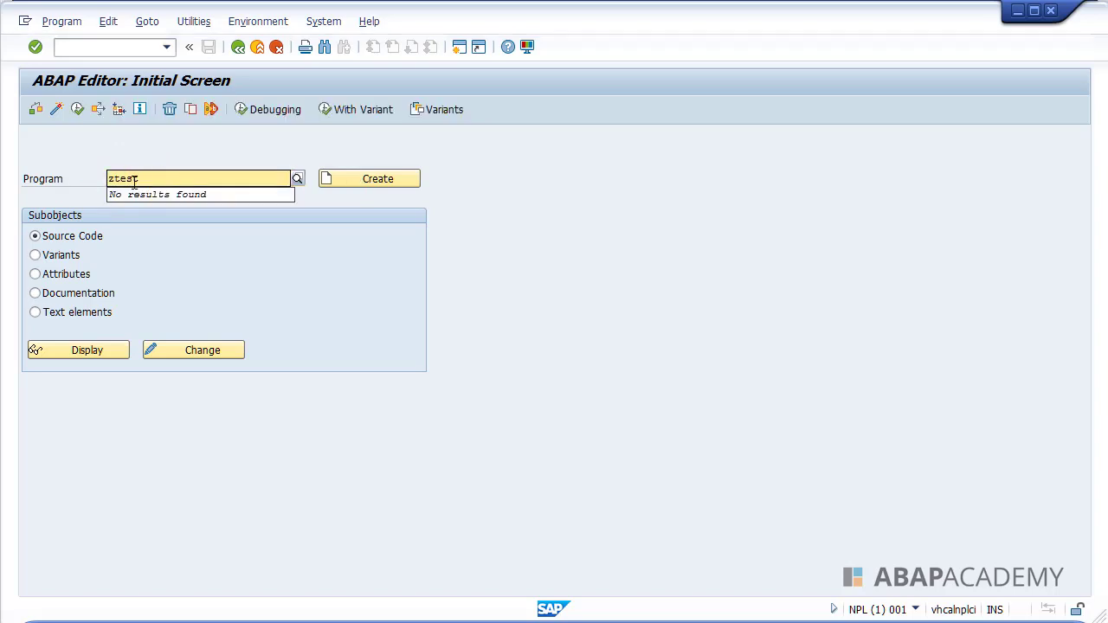
pyautogui.click(382, 180)
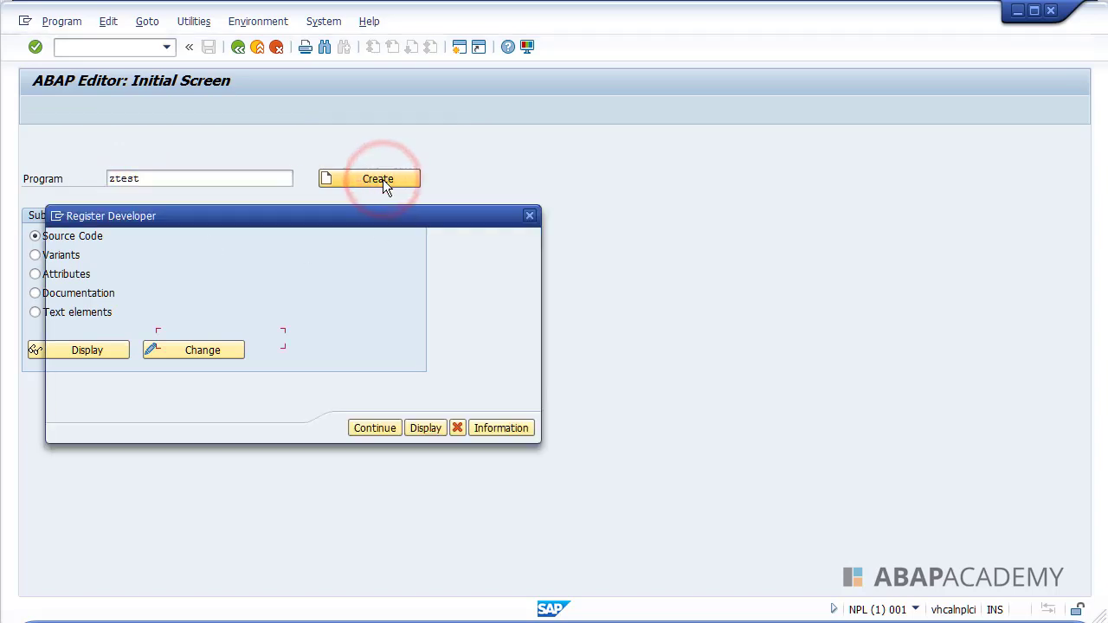
pyautogui.moveTo(343, 214); pyautogui.dragTo(410, 230)
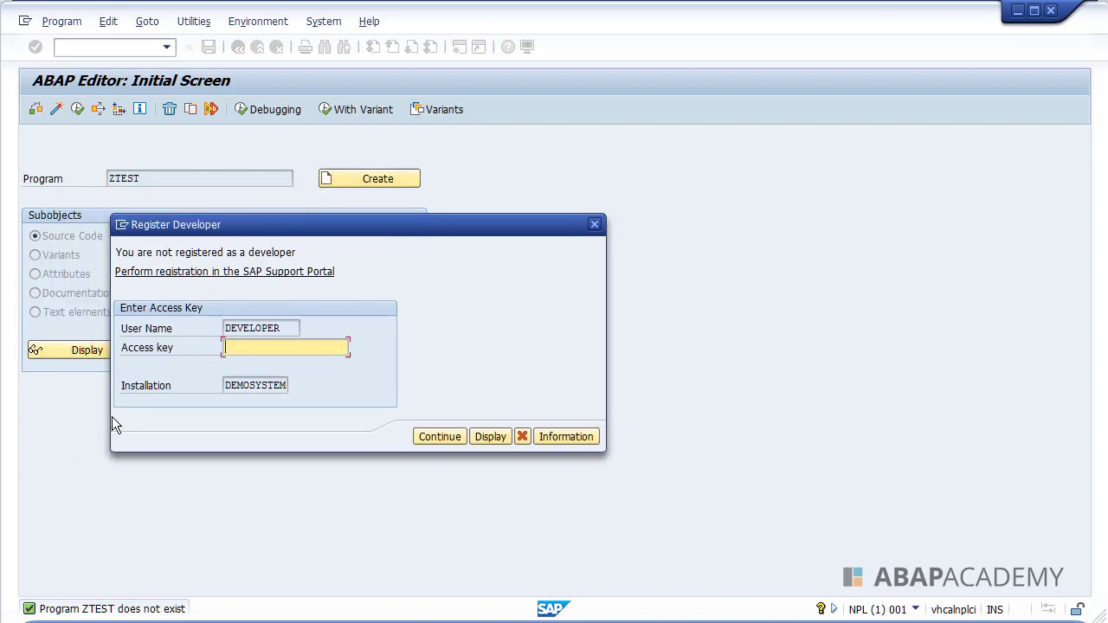
pyautogui.click(230, 349)
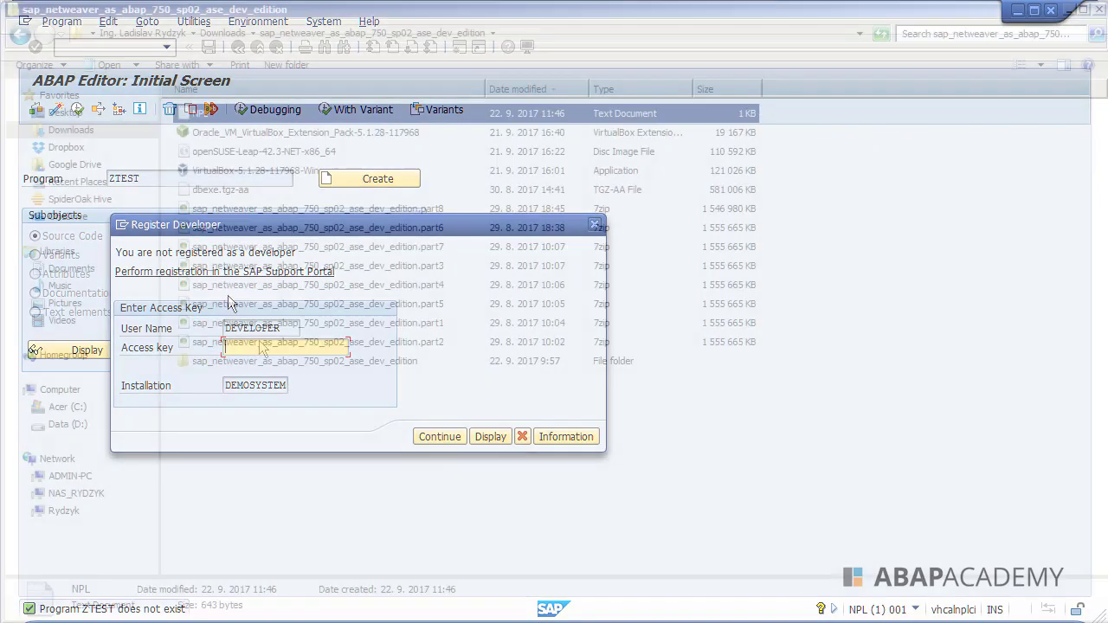
# Open the readme from the sap_netweaver installation folder in Firefox
pyautogui.click(260, 371)
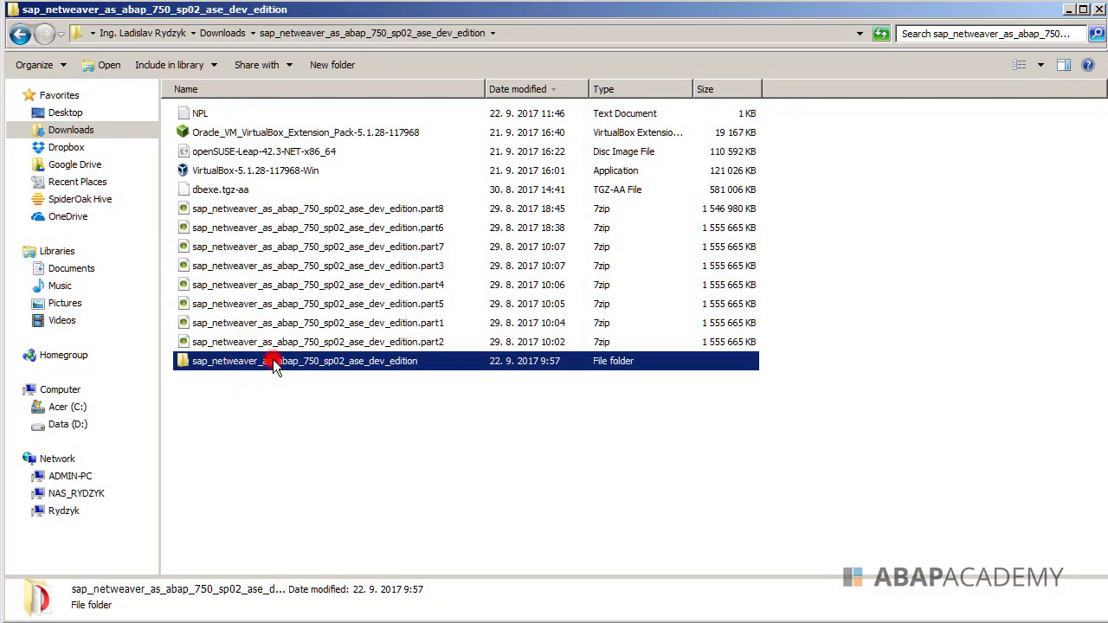
pyautogui.doubleClick(272, 362)
pyautogui.click(218, 173)
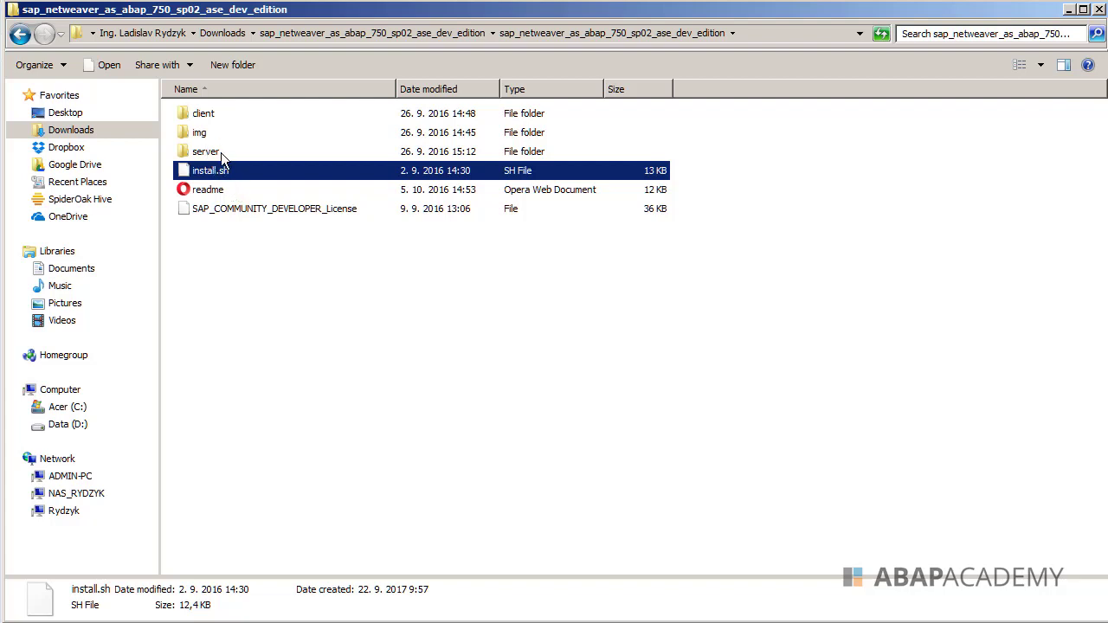
pyautogui.click(232, 189)
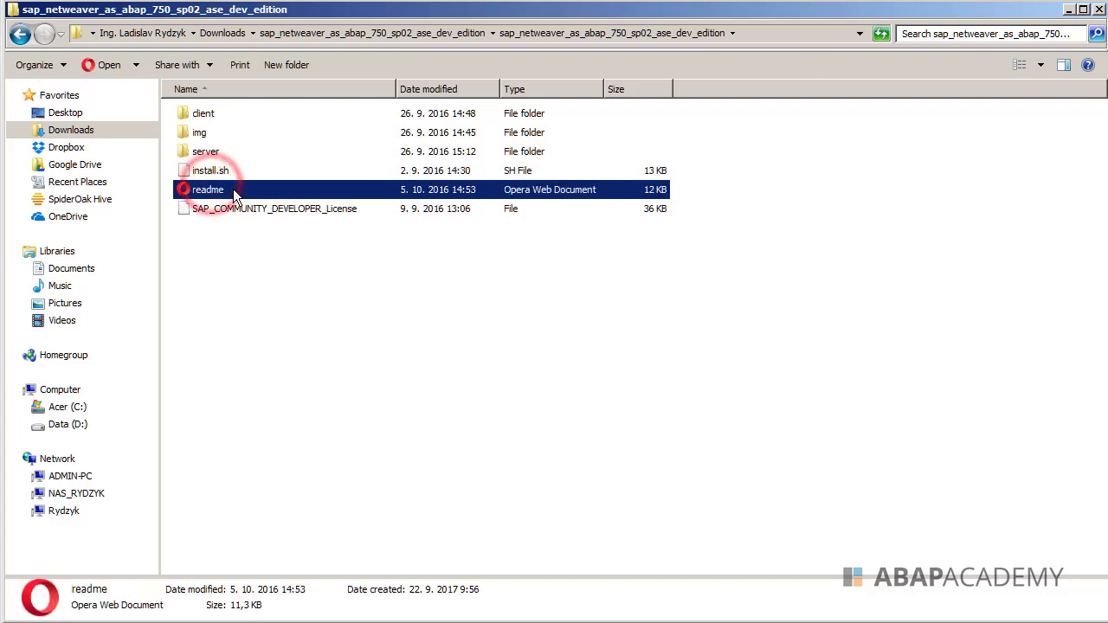
pyautogui.moveTo(208, 190)
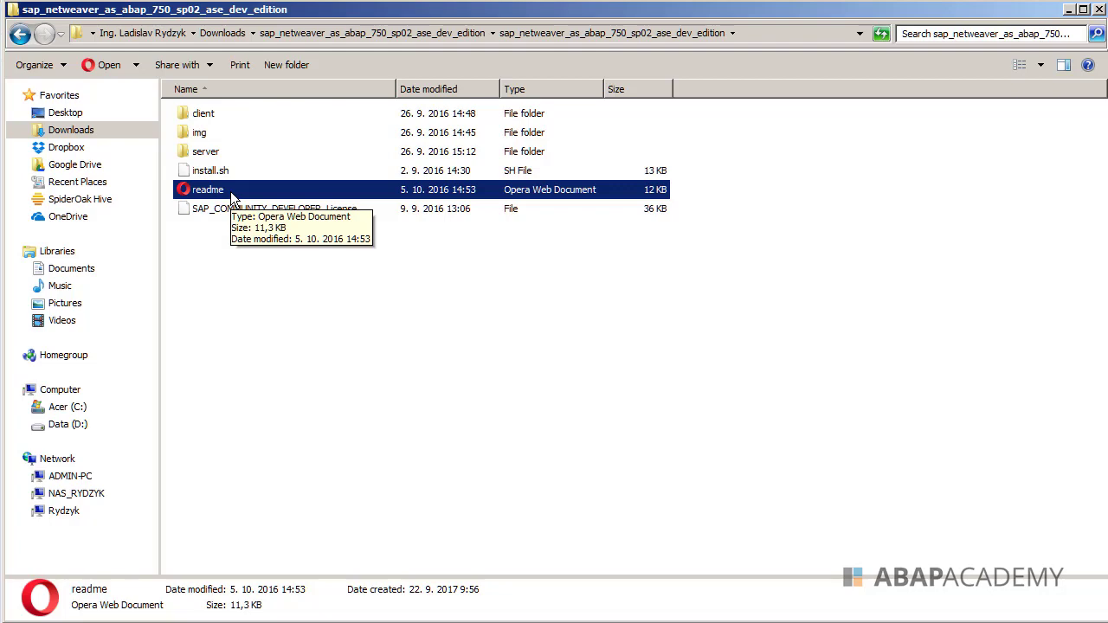
pyautogui.doubleClick(230, 192)
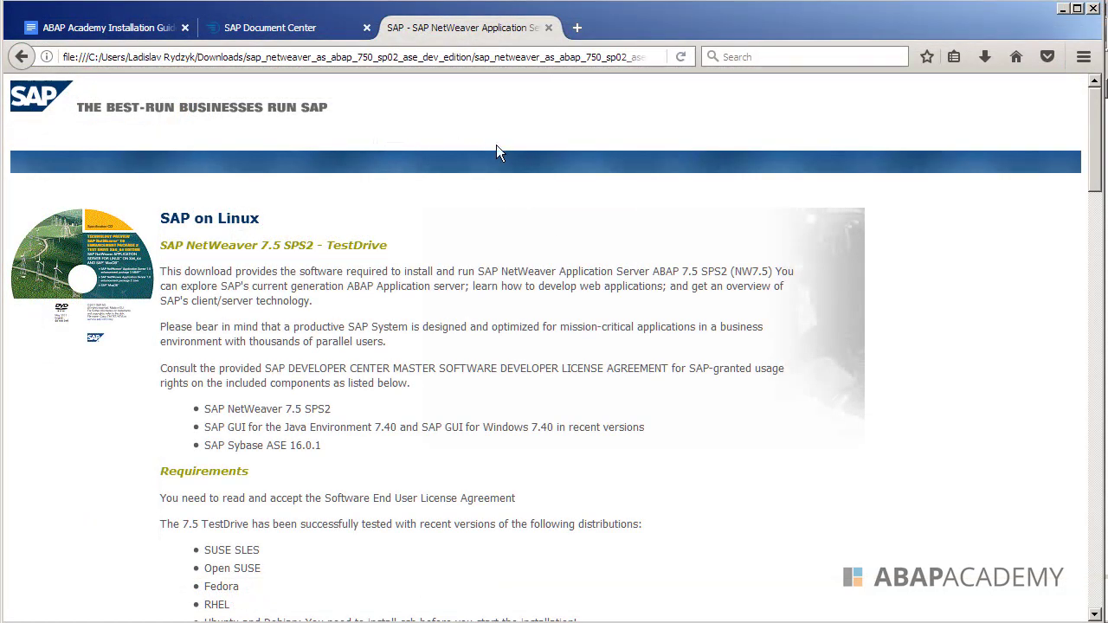
# Scroll the readme down to step 5 and select the DEVELOPER user access key
pyautogui.click(439, 288)
pyautogui.scroll(-2, 439, 288)
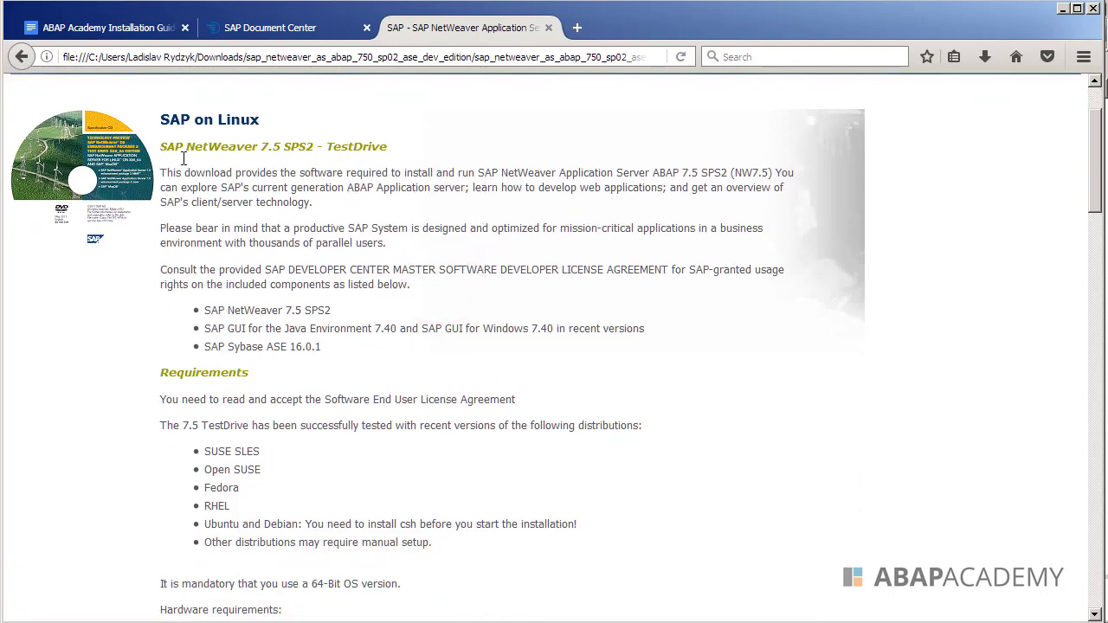
pyautogui.scroll(-4, 355, 235)
pyautogui.scroll(-4, 232, 304)
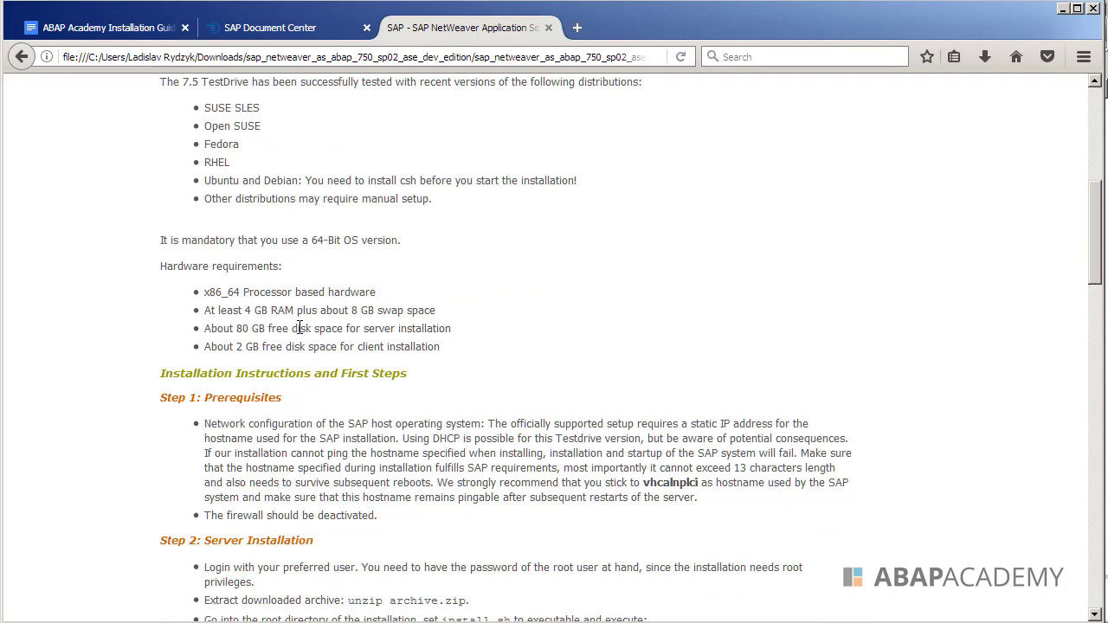
pyautogui.scroll(-6, 363, 455)
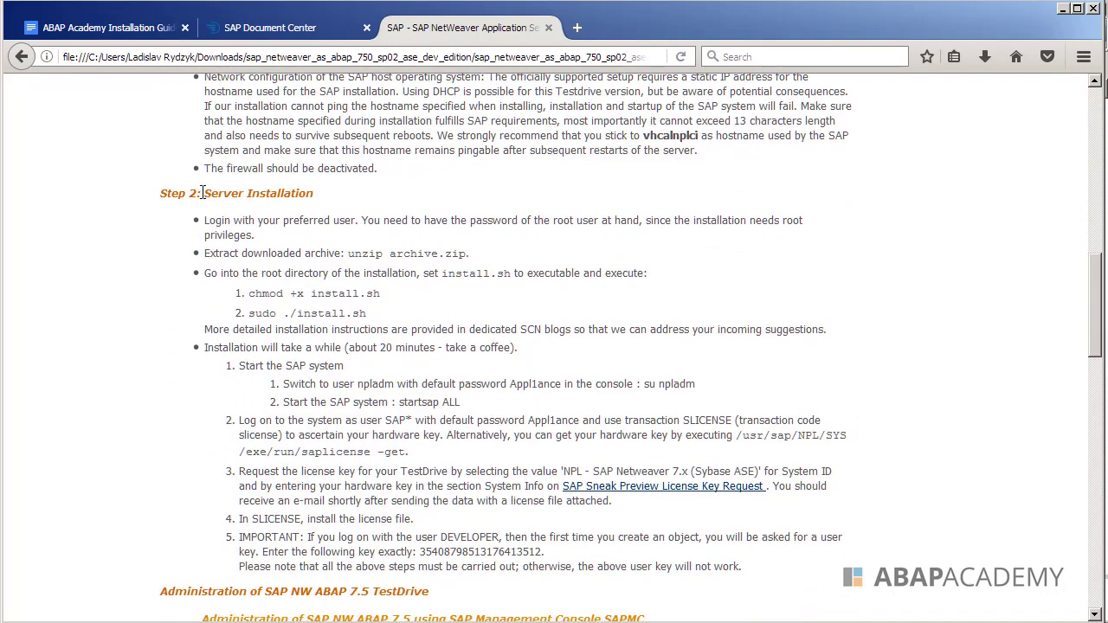
pyautogui.moveTo(204, 193); pyautogui.dragTo(316, 196)
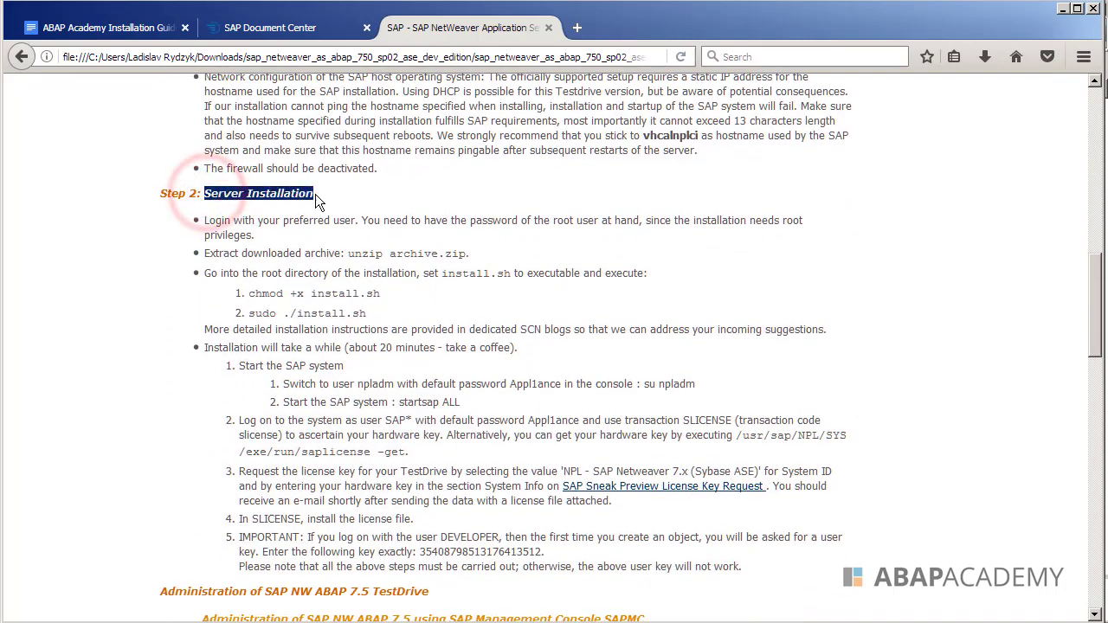
pyautogui.scroll(-4, 499, 296)
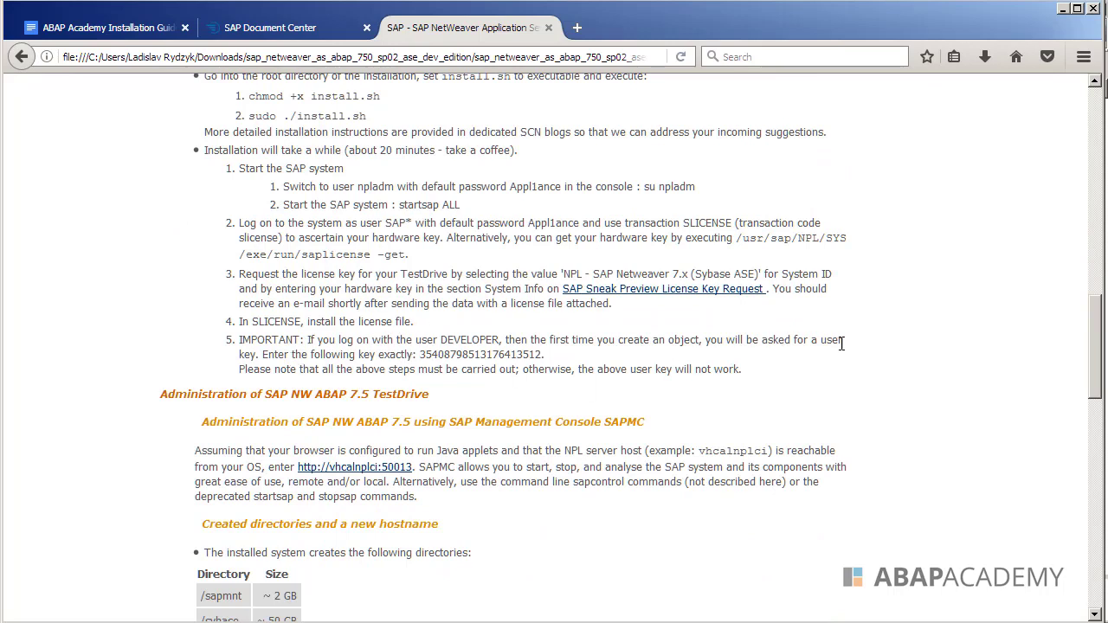
pyautogui.moveTo(821, 349); pyautogui.dragTo(256, 361)
pyautogui.click(290, 351)
pyautogui.doubleClick(441, 354)
pyautogui.hotkey('ctrl', 'c')
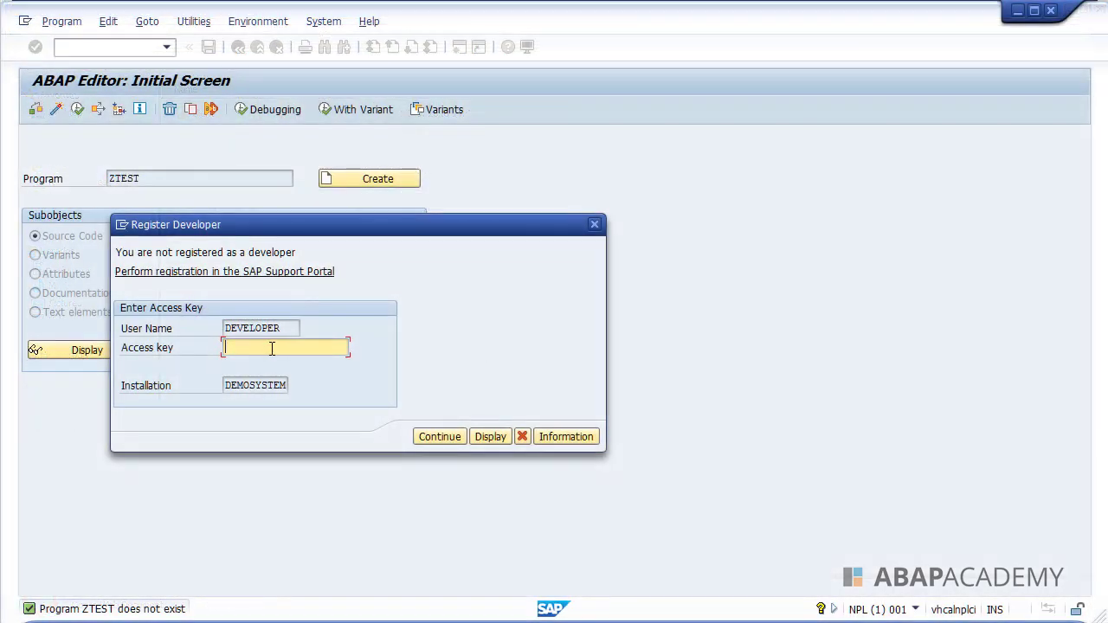
# Paste the copied access key into Register Developer and confirm the registration
pyautogui.click(271, 348)
pyautogui.hotkey('ctrl', 'v')
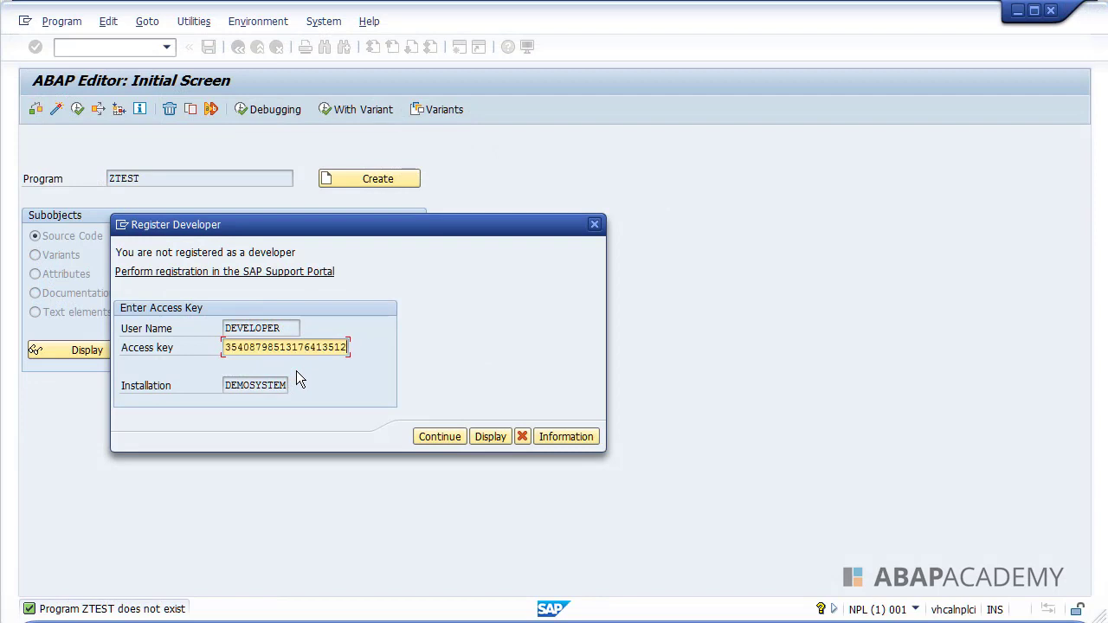
pyautogui.moveTo(280, 348); pyautogui.dragTo(223, 347)
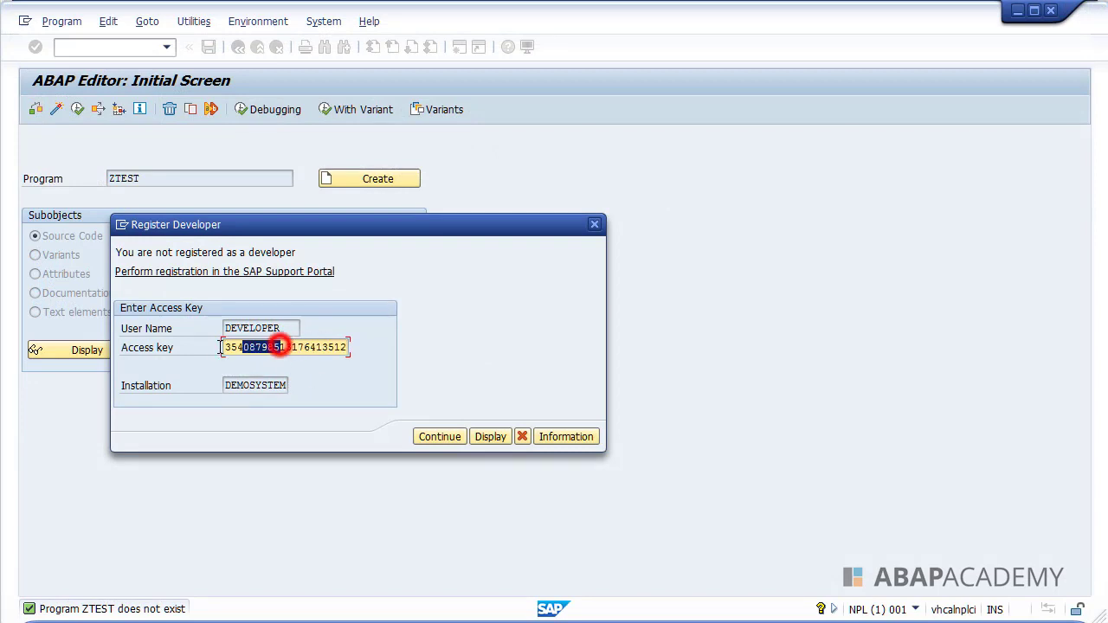
pyautogui.click(441, 439)
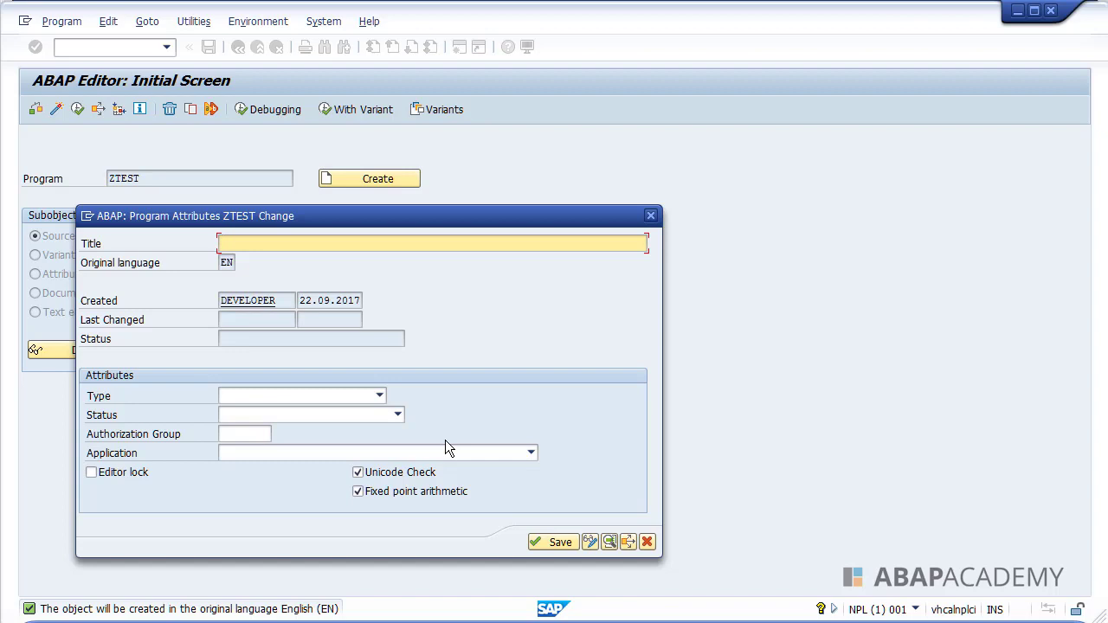
# Title ZTEST 'My first ABAP program on this SAP syste', executable test program, saved as local object
pyautogui.write('My')
pyautogui.write(' first ABAP ')
pyautogui.write('program on this')
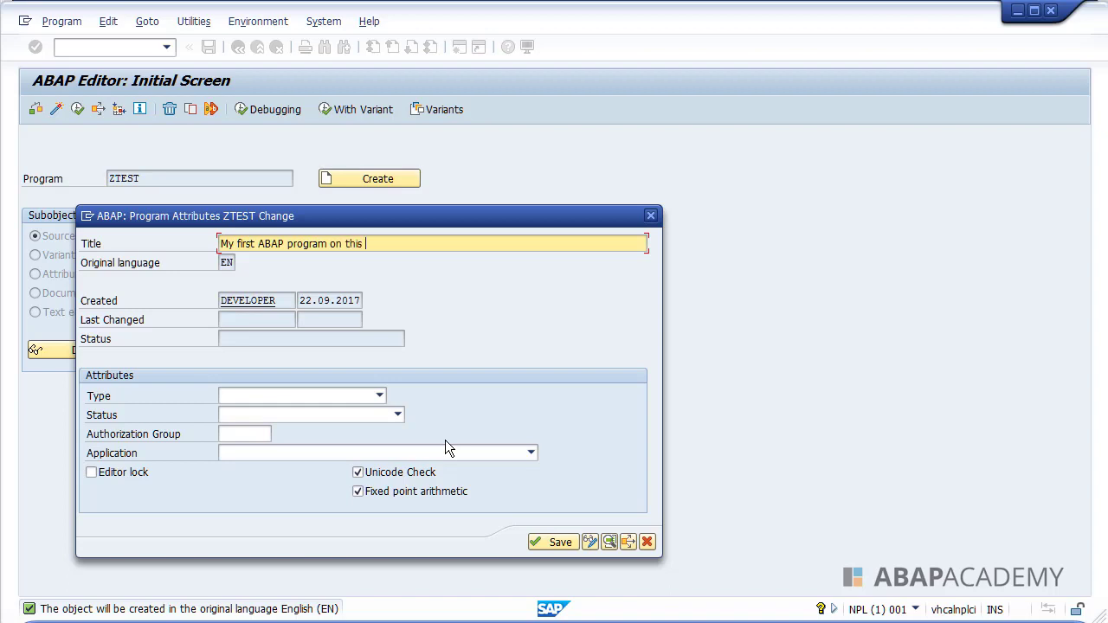
pyautogui.write(' SAP sys')
pyautogui.write('te')
pyautogui.click(237, 395)
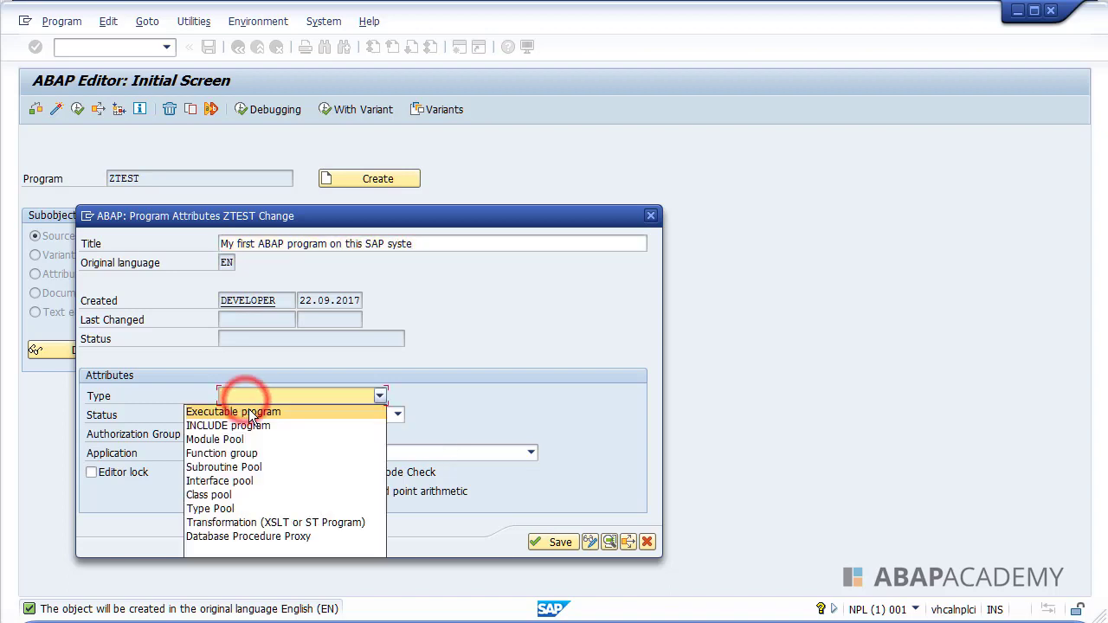
pyautogui.click(251, 410)
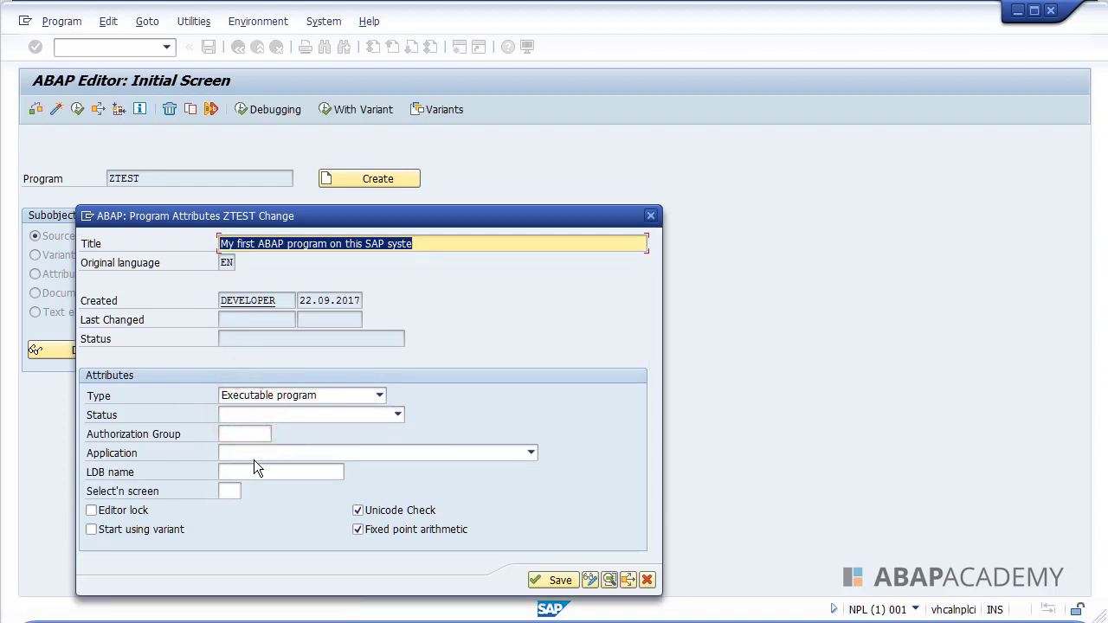
pyautogui.click(265, 416)
pyautogui.click(289, 472)
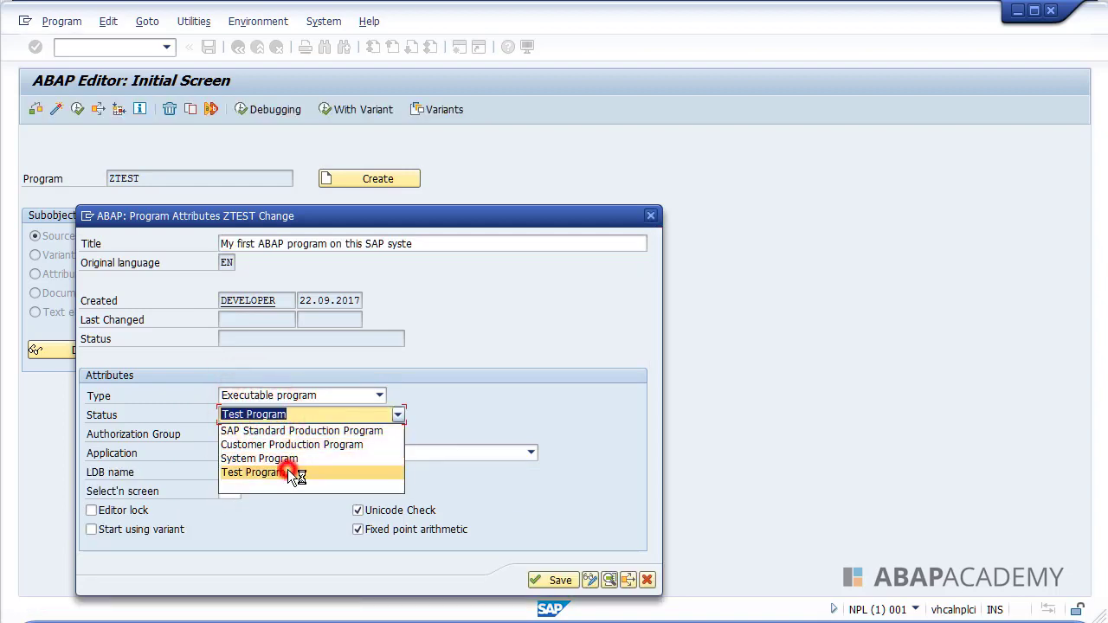
pyautogui.click(550, 580)
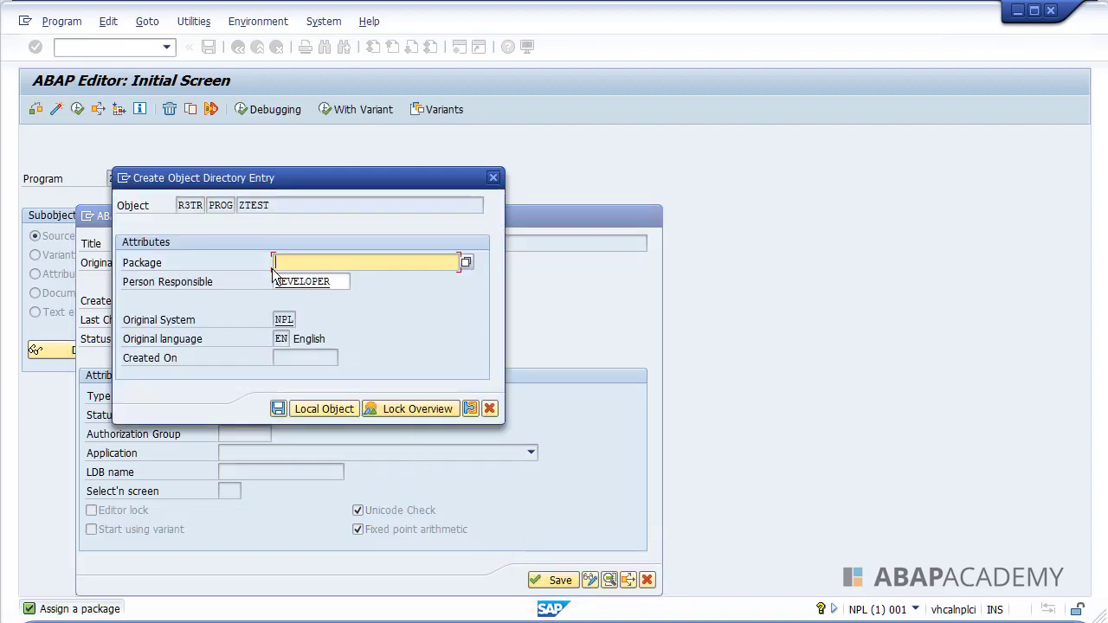
pyautogui.click(313, 410)
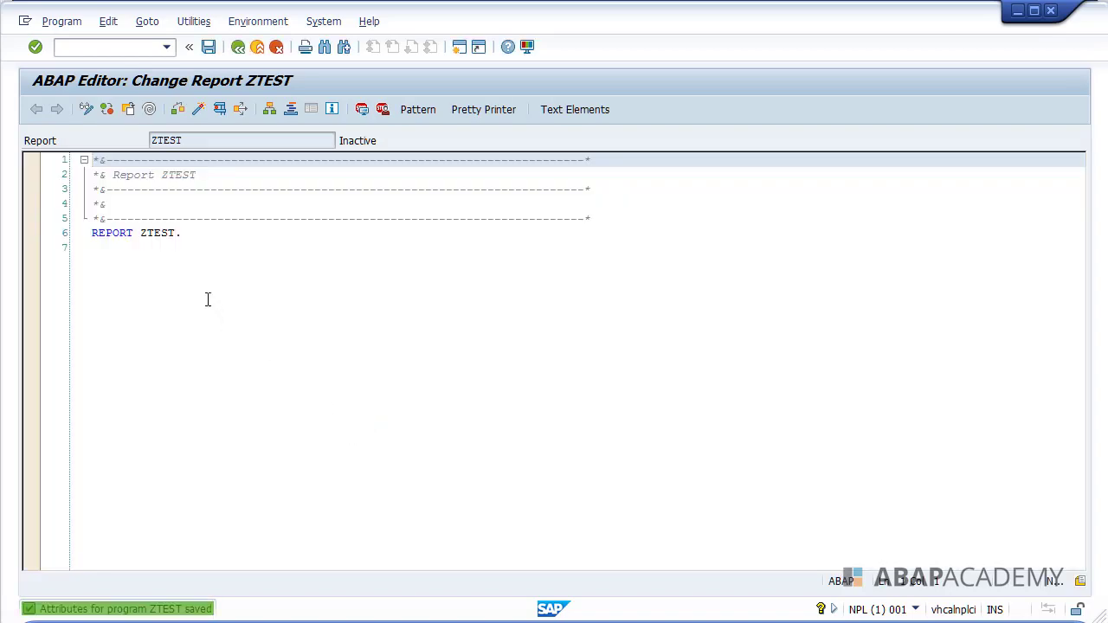
# Add the line write: 'Hello World'. below the REPORT statement
pyautogui.click(234, 258)
pyautogui.press('Return')
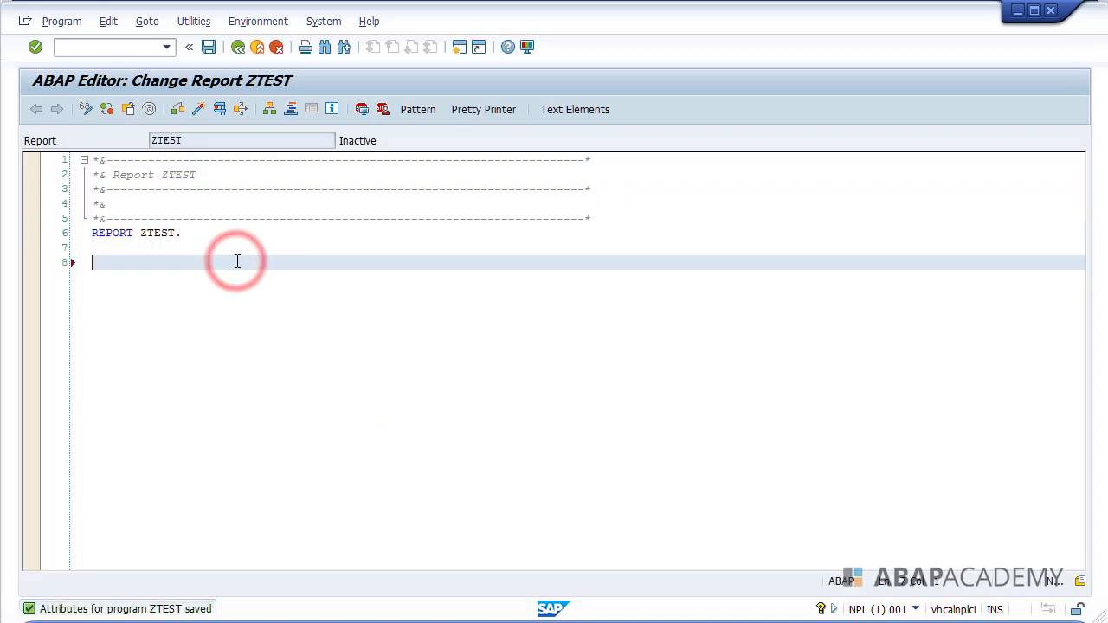
pyautogui.write('write')
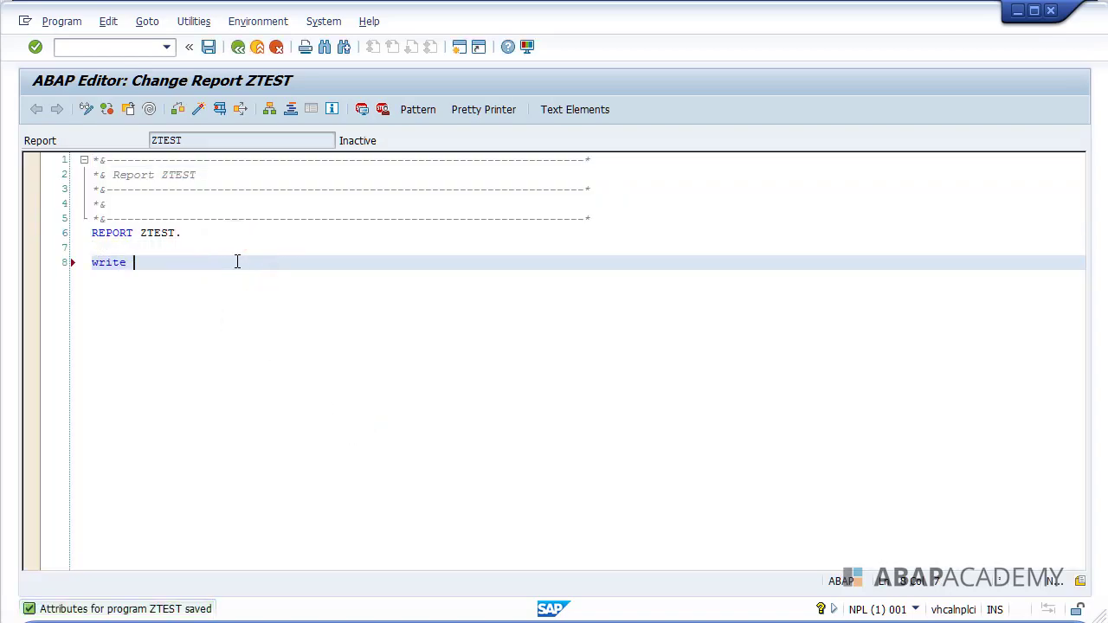
pyautogui.write(": '")
pyautogui.write('Hello W')
pyautogui.write("orld'")
pyautogui.write('.')
# Syntax-check, pretty-print, activate and run ZTEST to display Hello World
pyautogui.click(178, 109)
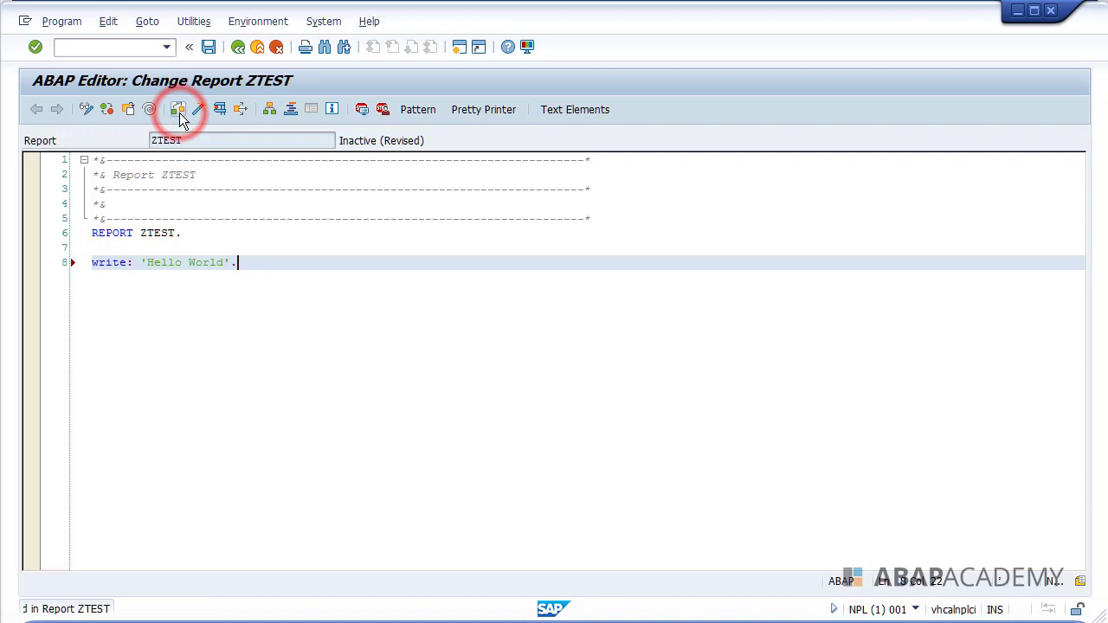
pyautogui.click(484, 110)
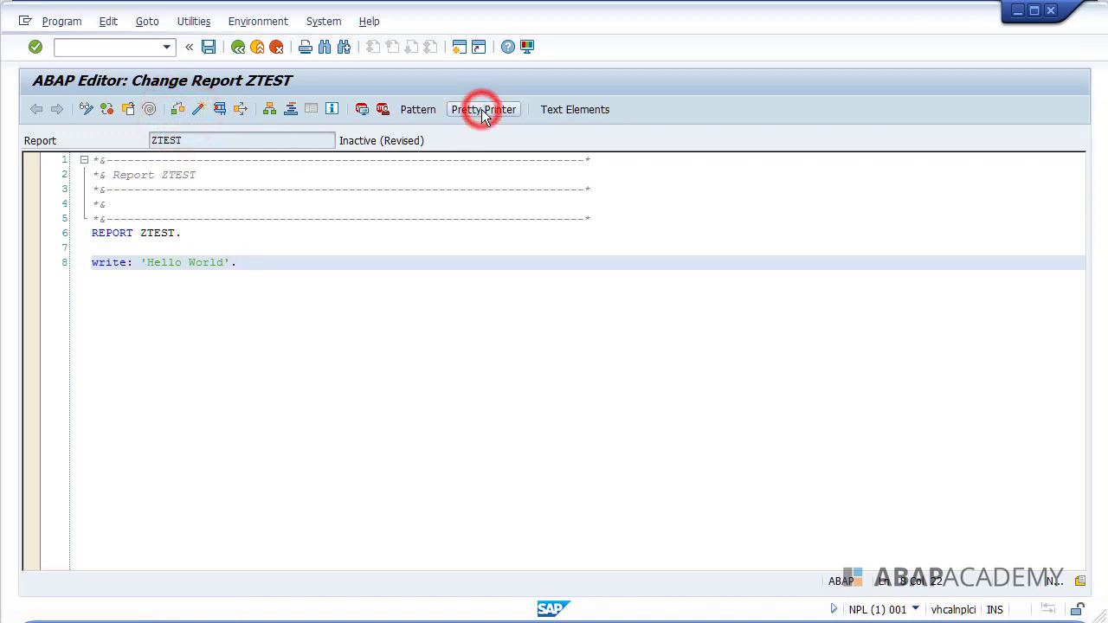
pyautogui.click(197, 110)
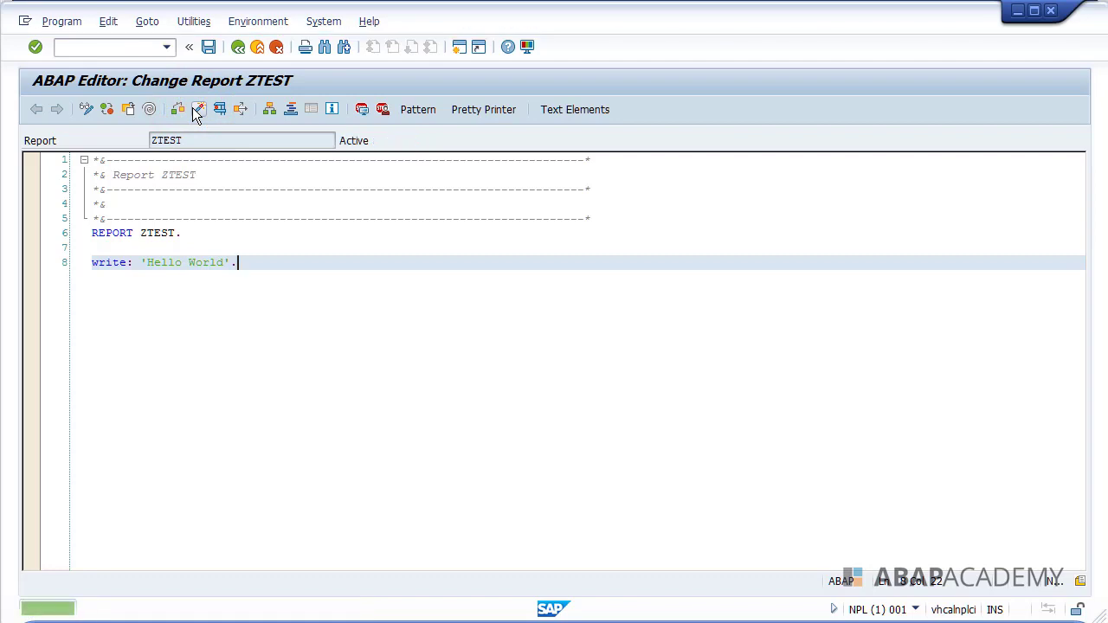
pyautogui.click(216, 111)
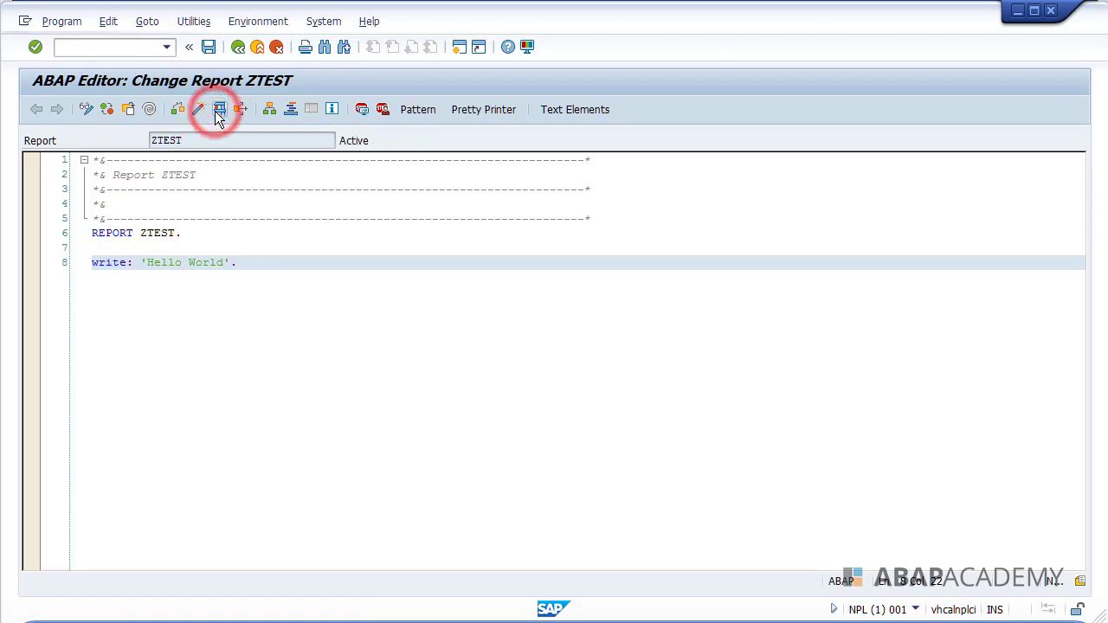